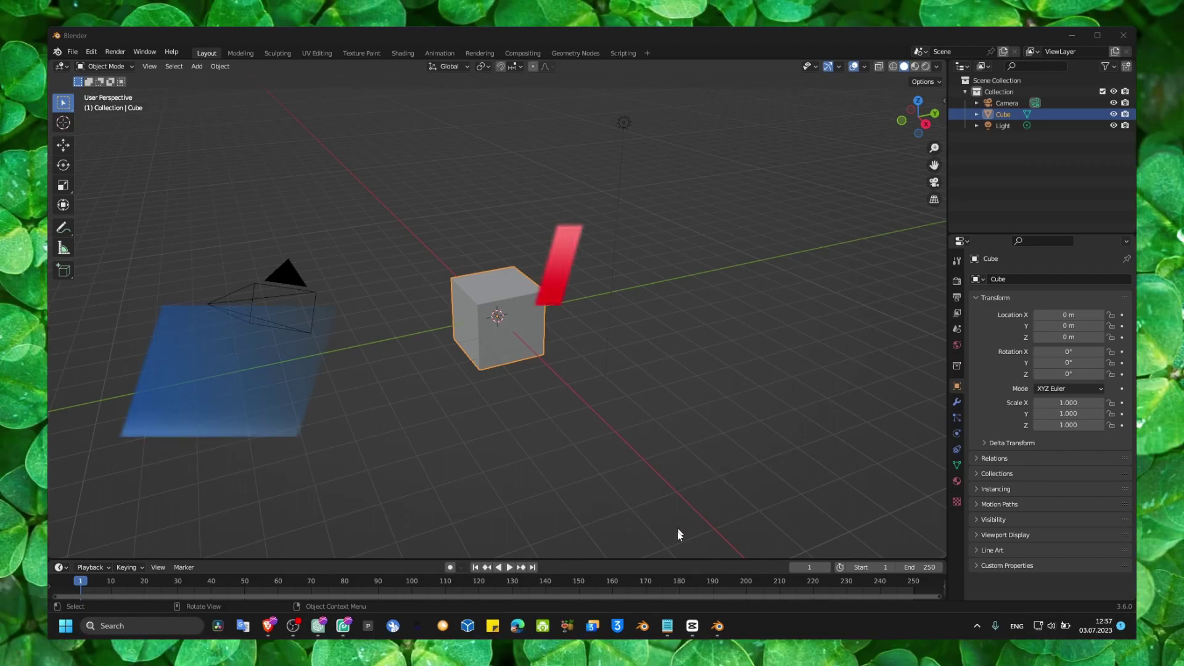
# Step: Dismiss the tutorial notes and zoom the viewport in on the default cube
pyautogui.click(667, 626)
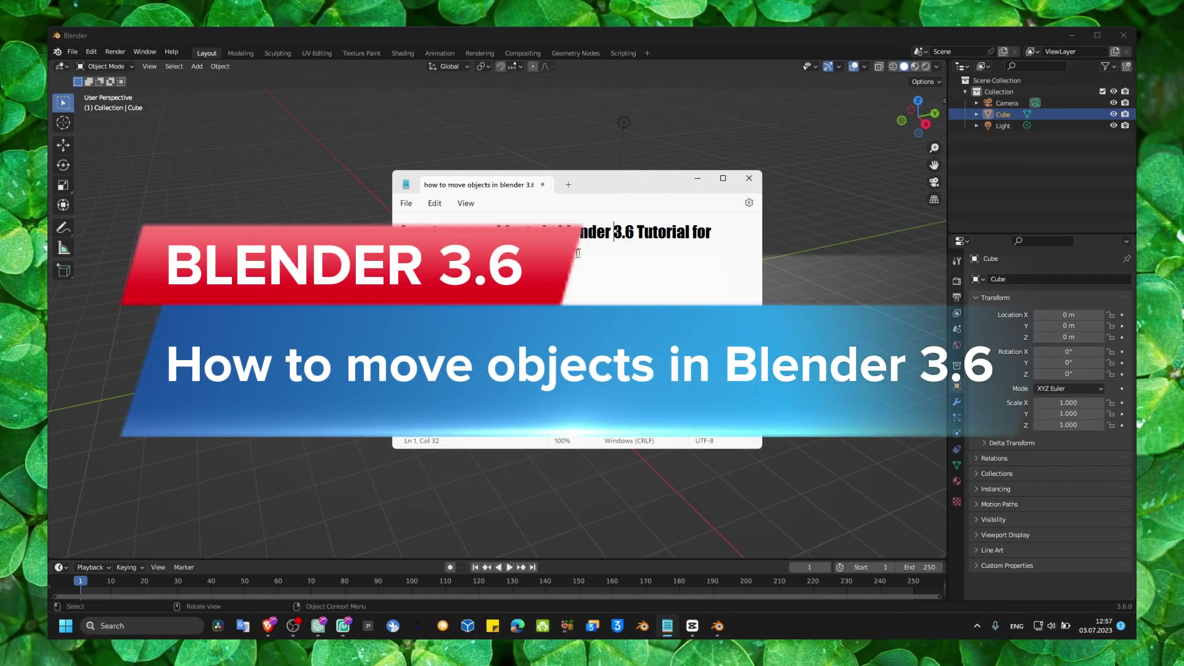
pyautogui.click(697, 178)
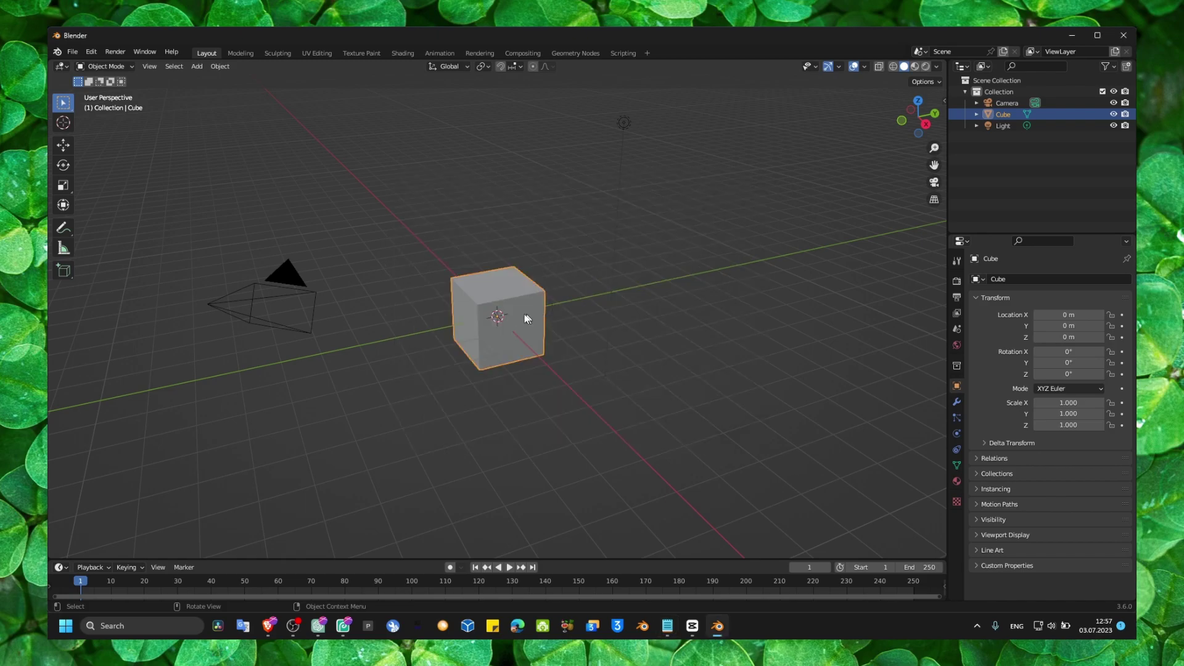
pyautogui.scroll(3, 499, 326)
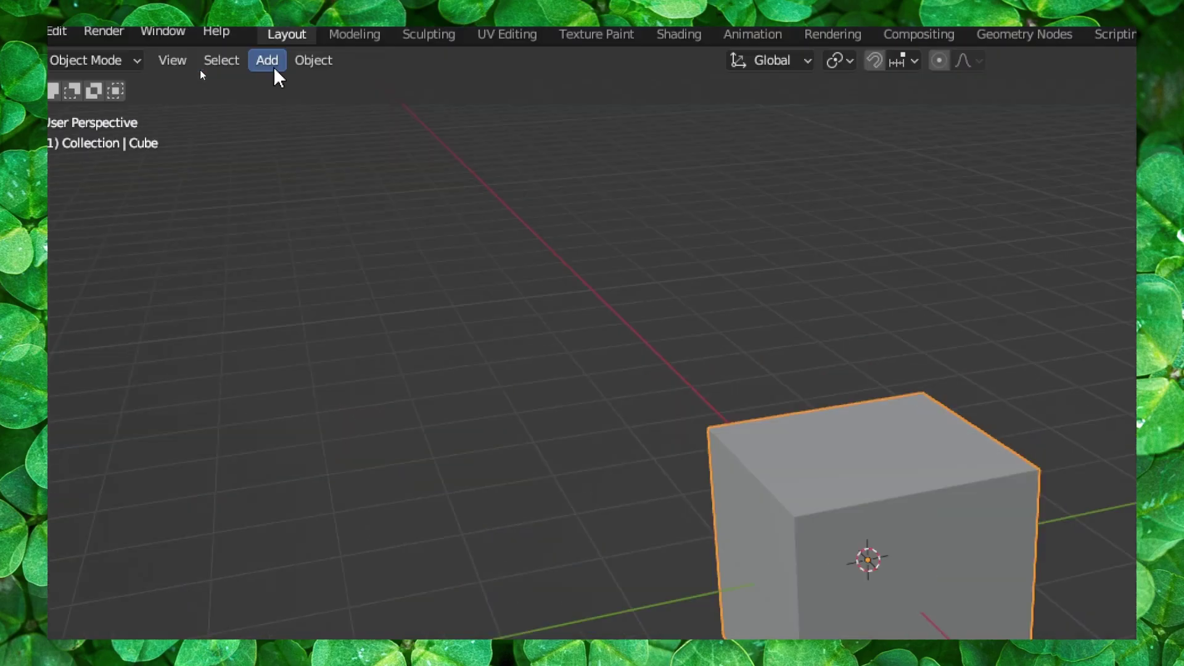
# Step: Add a Suzanne monkey mesh at the origin via Add > Mesh > Monkey
pyautogui.click(197, 67)
pyautogui.moveTo(208, 81)
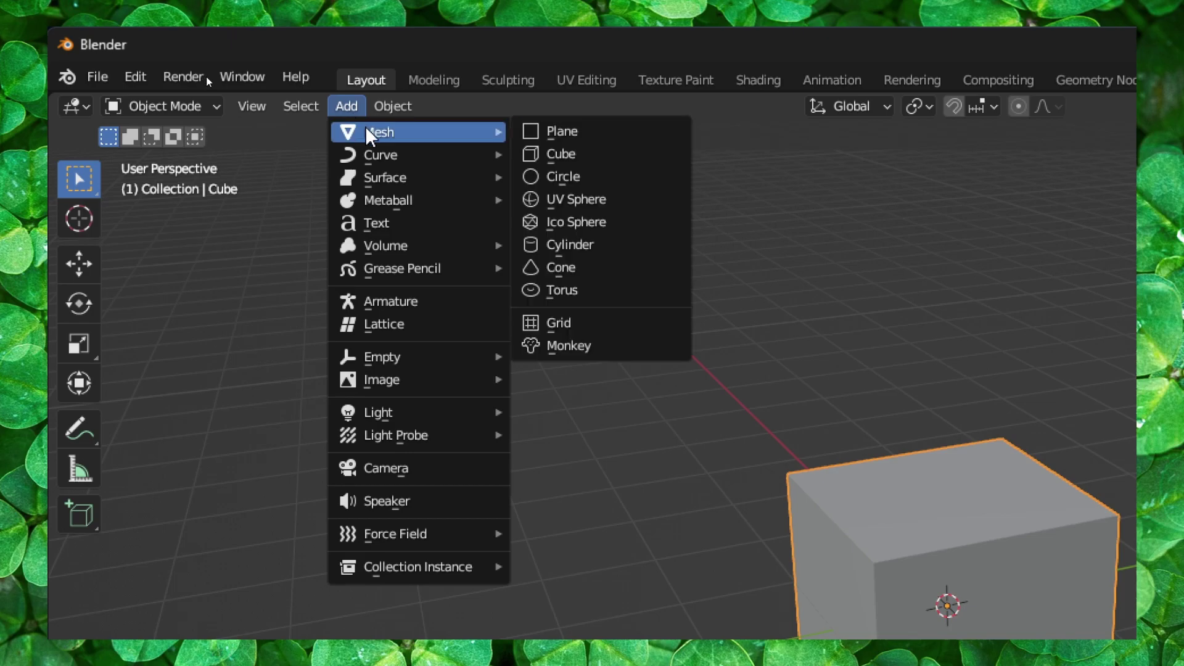
pyautogui.click(617, 345)
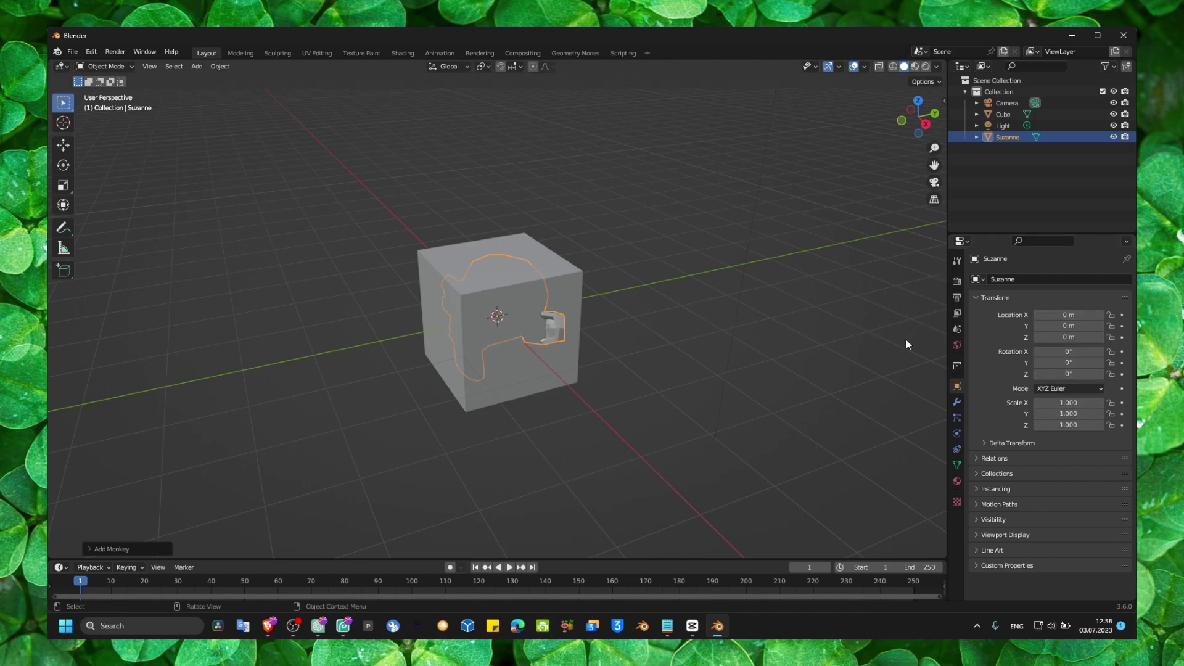
# Step: Make the Cube the active object with the Object properties tab showing
pyautogui.click(516, 290)
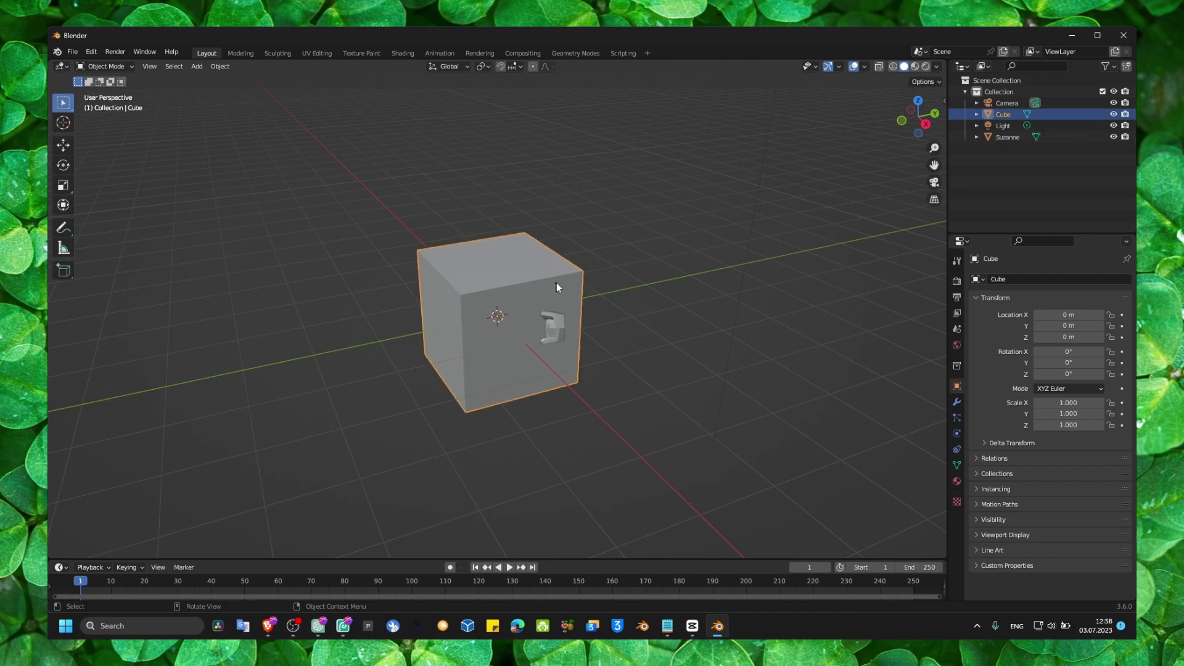
pyautogui.click(561, 319)
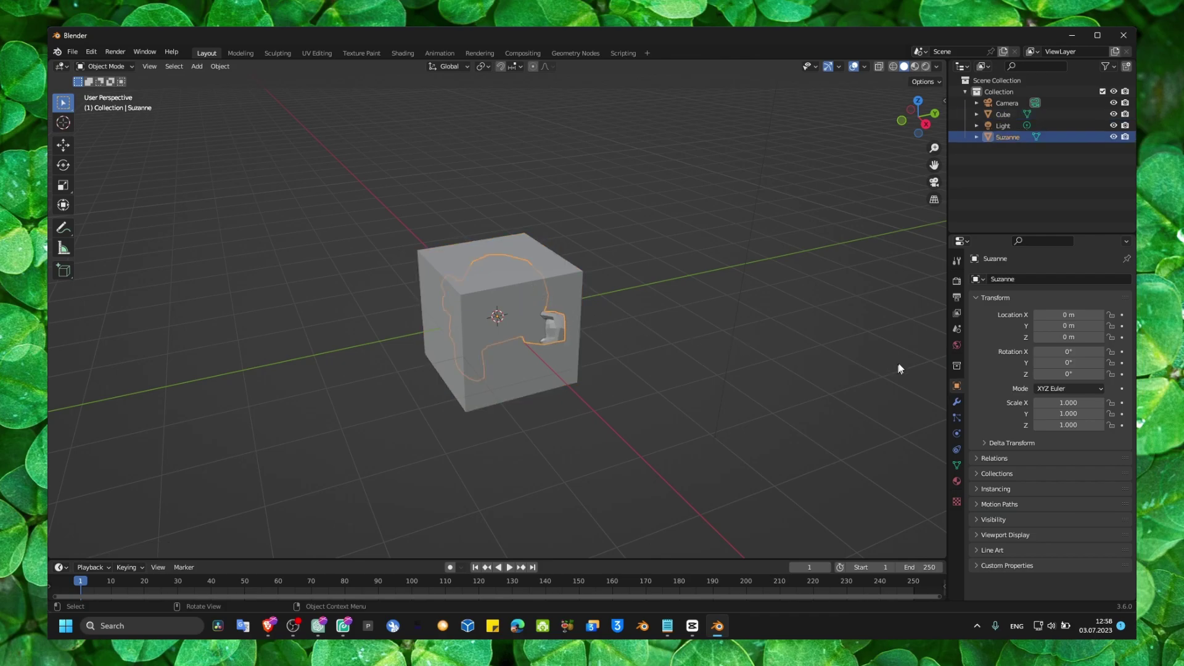
pyautogui.click(957, 368)
pyautogui.click(957, 386)
pyautogui.click(565, 281)
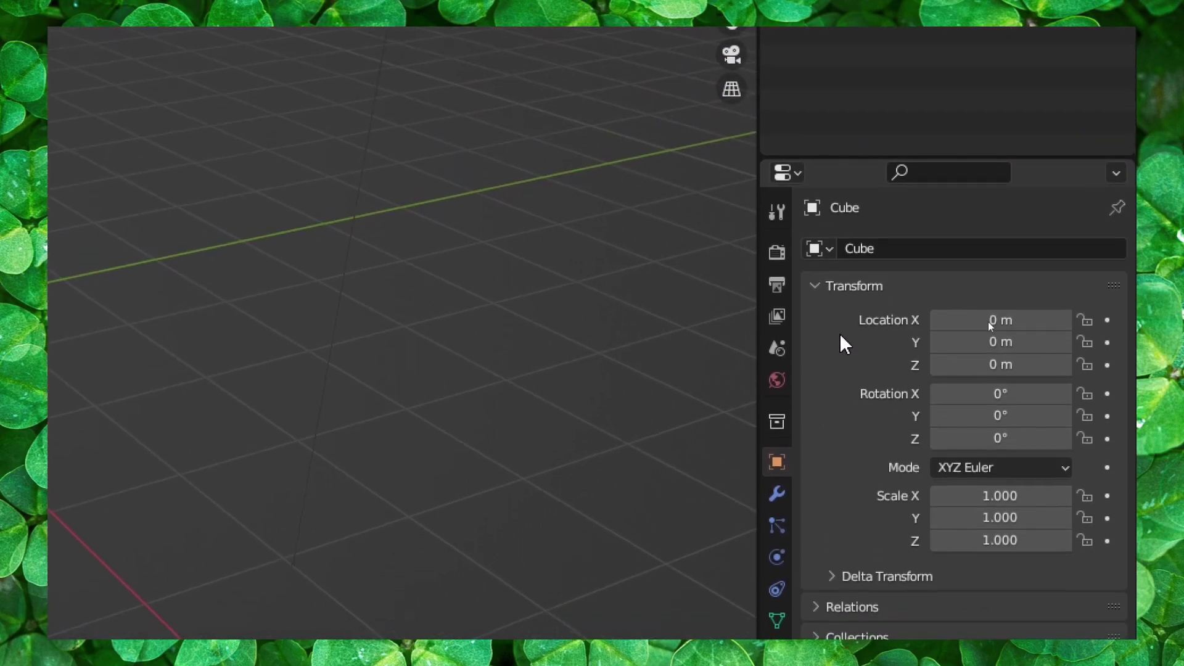
# Step: Toggle the Transform and Relations panels in the Cube's Object properties
pyautogui.click(823, 290)
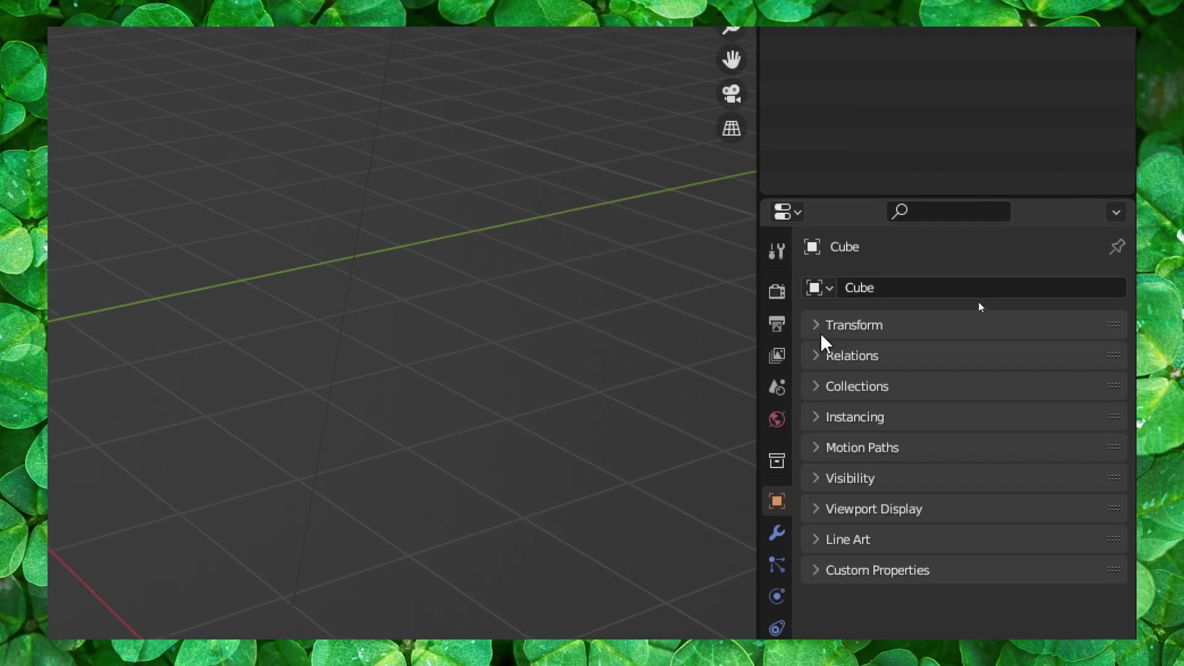
pyautogui.click(820, 326)
pyautogui.click(820, 325)
pyautogui.click(820, 356)
pyautogui.click(820, 358)
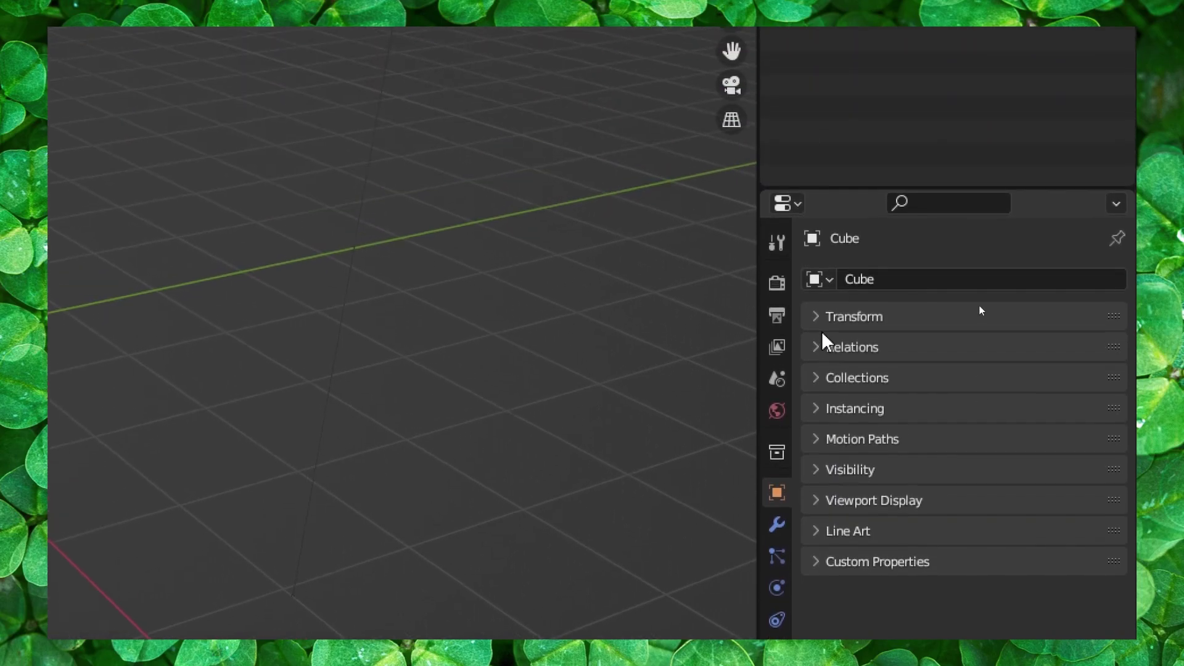
# Step: Expand Transform and drag the location fields to put the cube at X -0.26, Y -3.32, Z 1.7 m
pyautogui.click(833, 328)
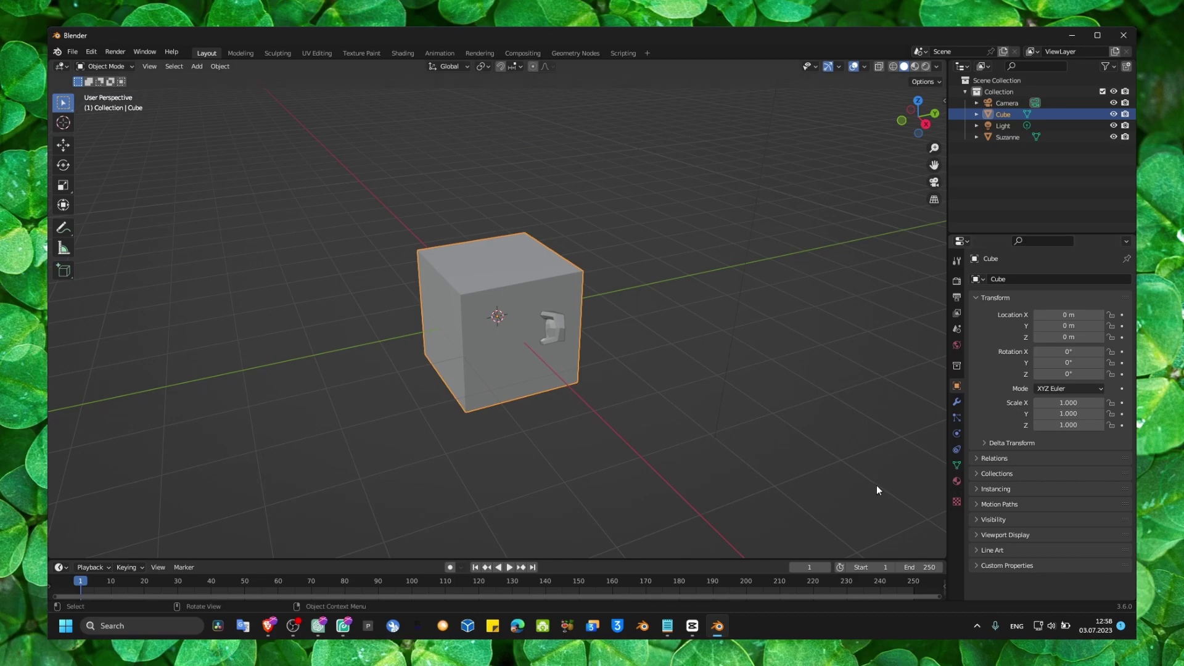
pyautogui.click(667, 626)
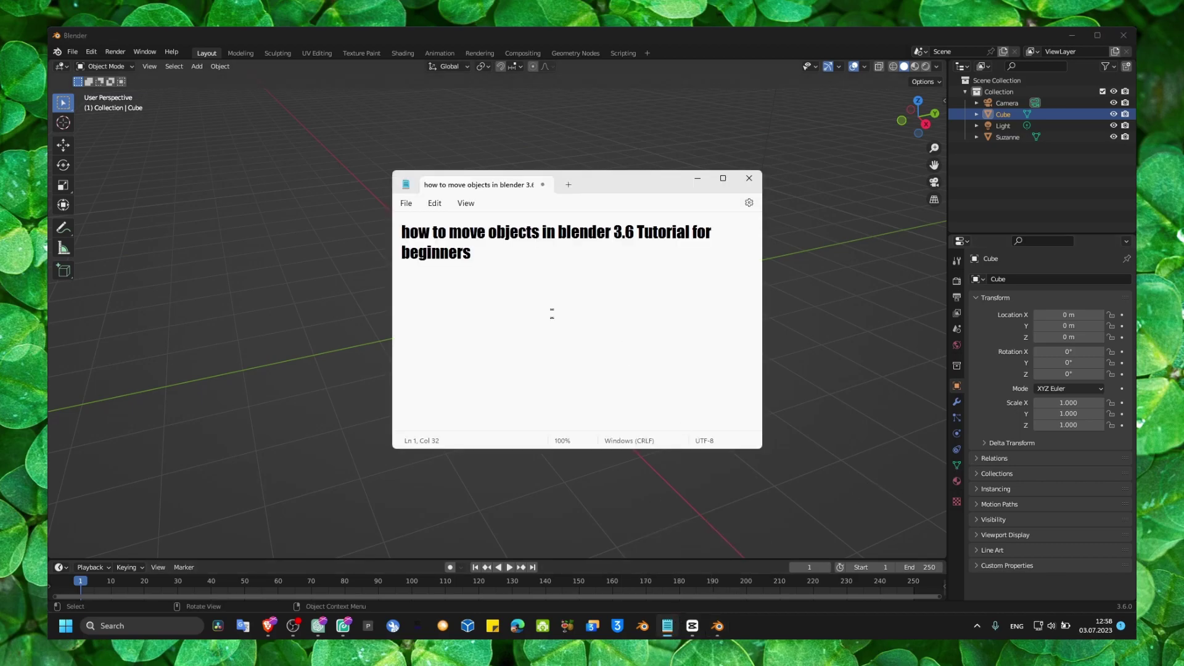
pyautogui.moveTo(449, 234); pyautogui.dragTo(520, 233)
pyautogui.click(697, 178)
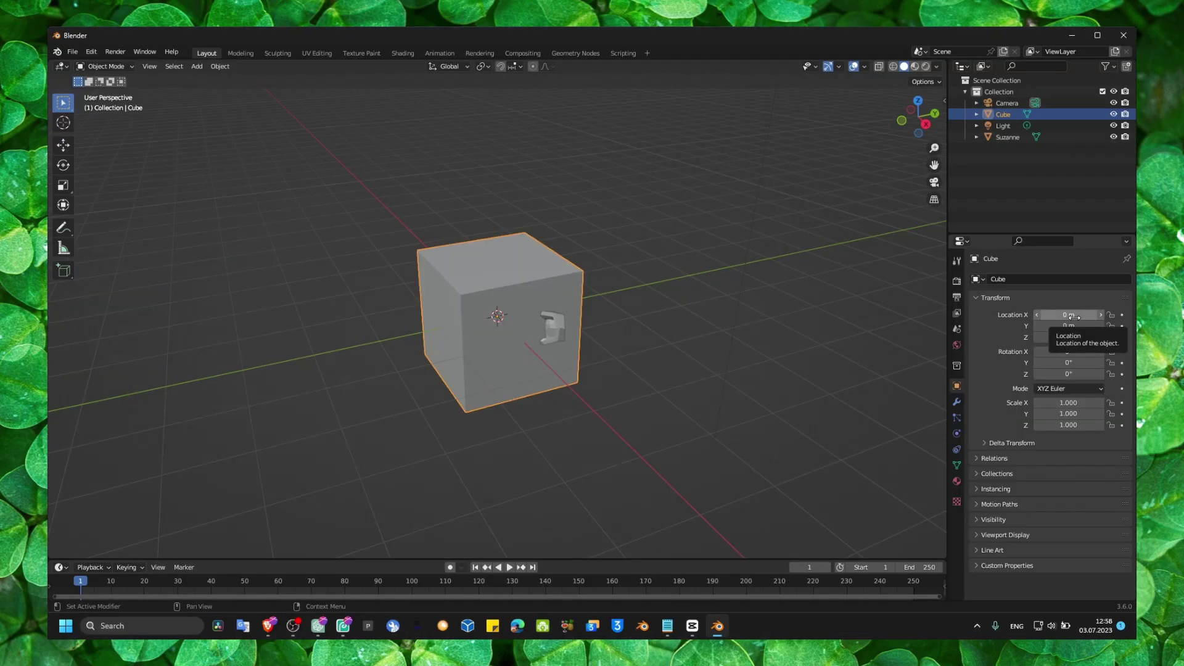
pyautogui.moveTo(1073, 316); pyautogui.dragTo(1042, 315)
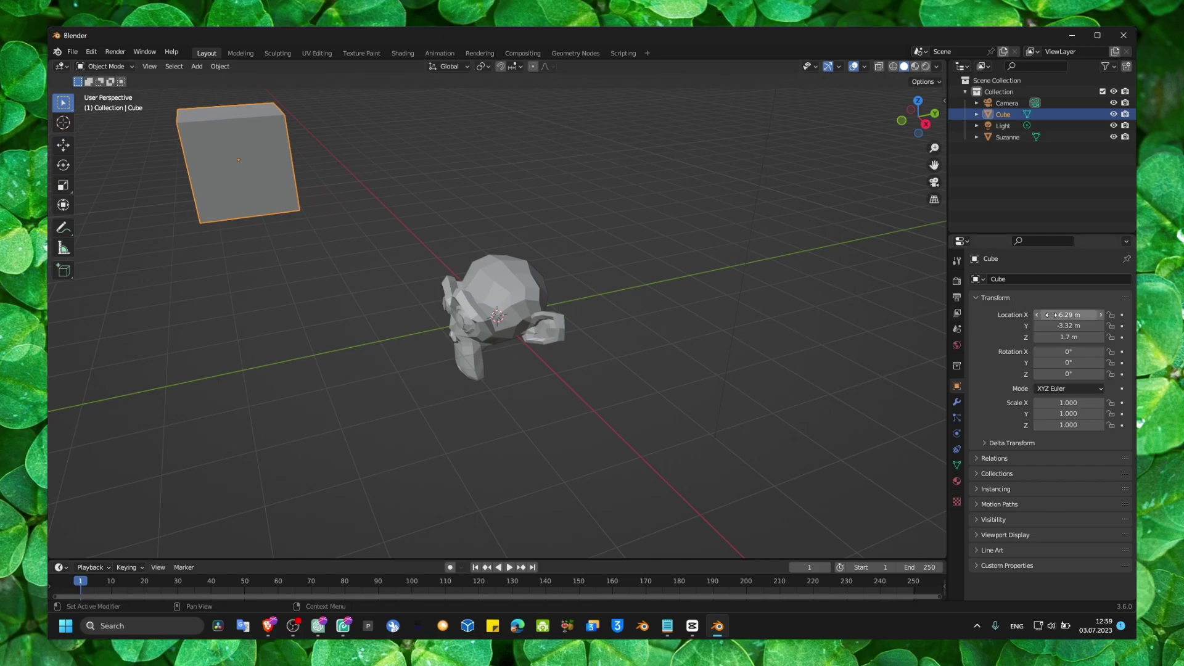
pyautogui.moveTo(1061, 315); pyautogui.dragTo(1103, 315)
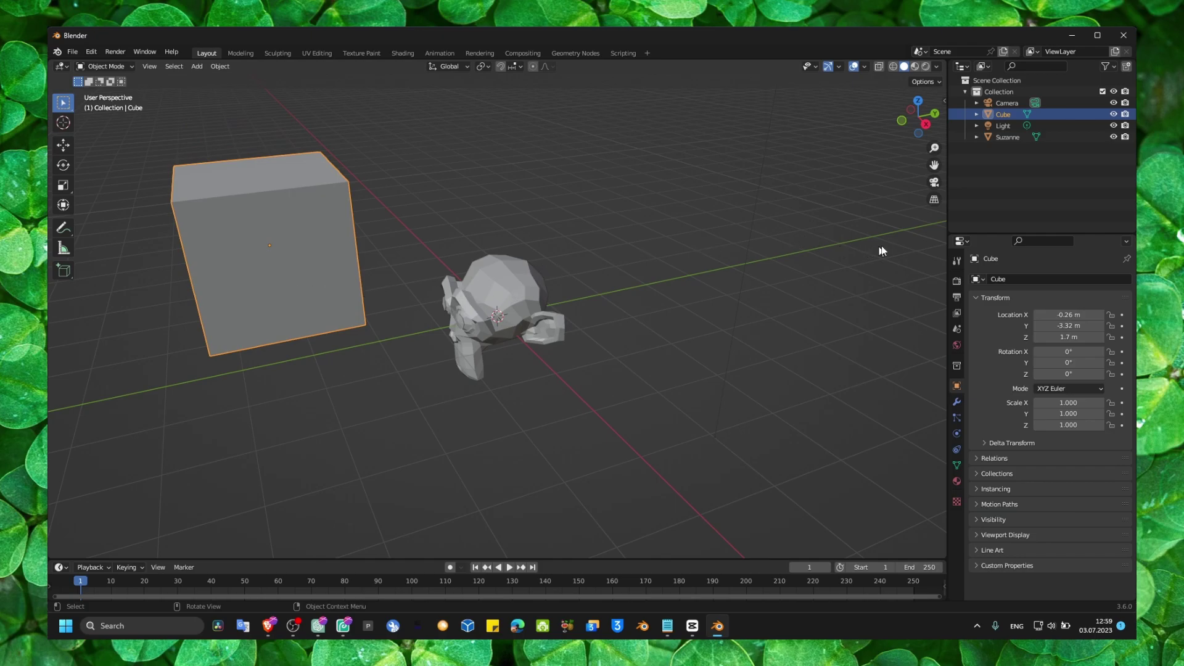
# Step: Open the viewport sidebar and browse its Tool and View tabs before returning to Item
pyautogui.click(942, 101)
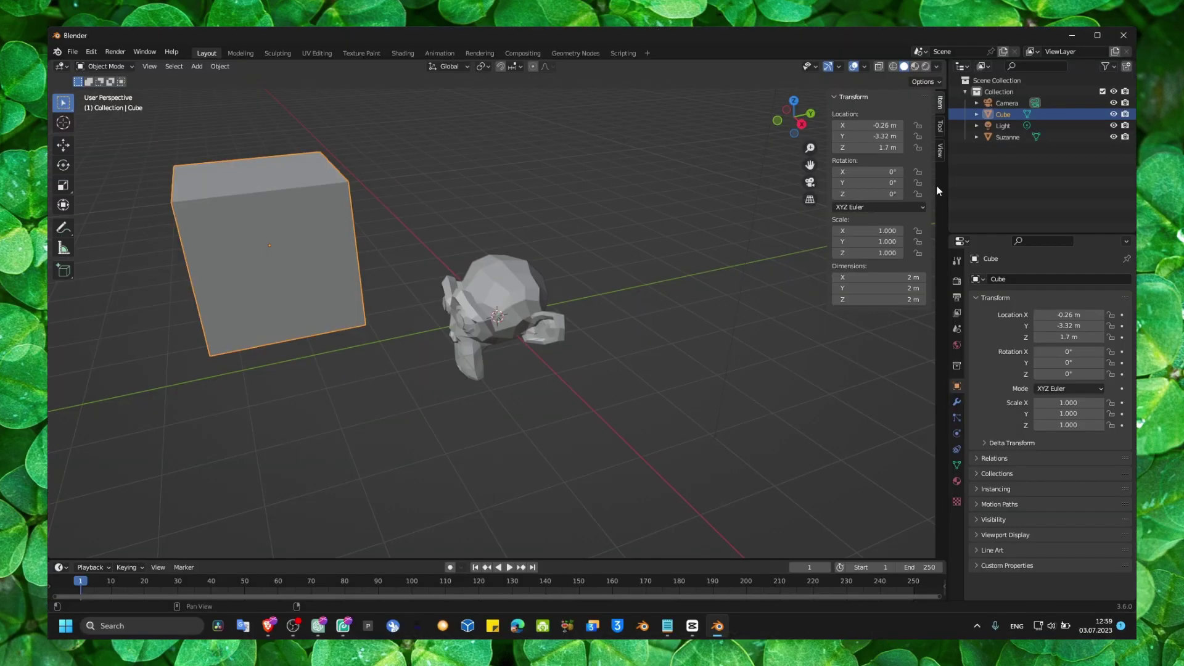
pyautogui.click(939, 127)
pyautogui.click(938, 151)
pyautogui.click(939, 103)
pyautogui.click(941, 147)
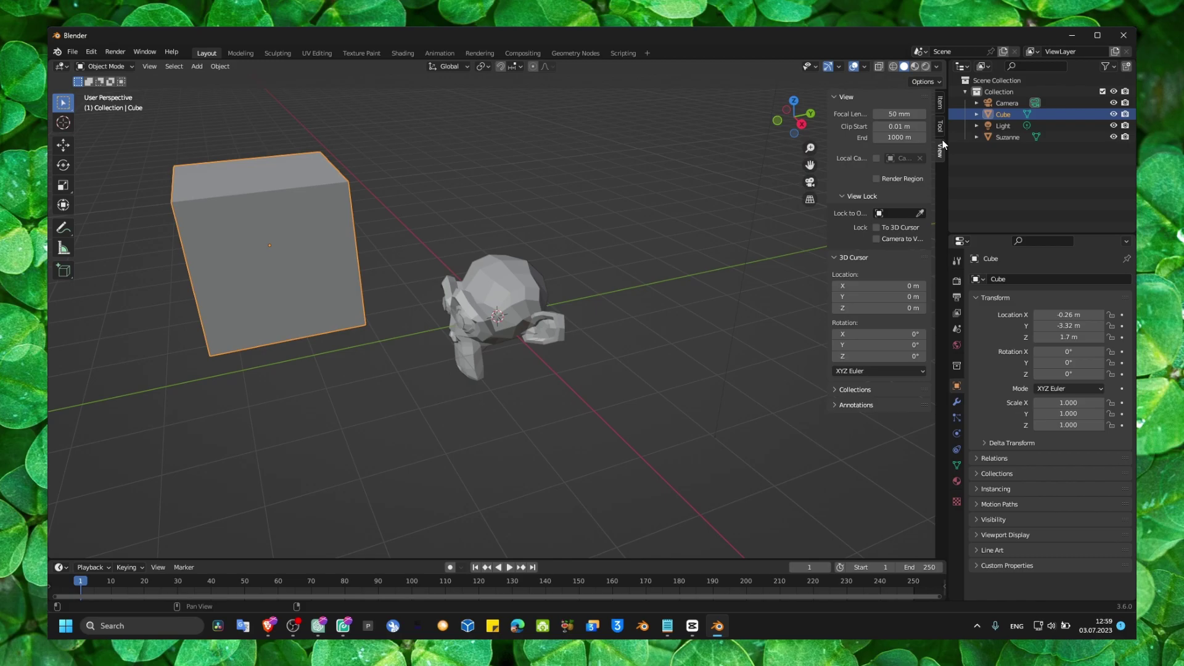
pyautogui.click(940, 128)
pyautogui.click(940, 103)
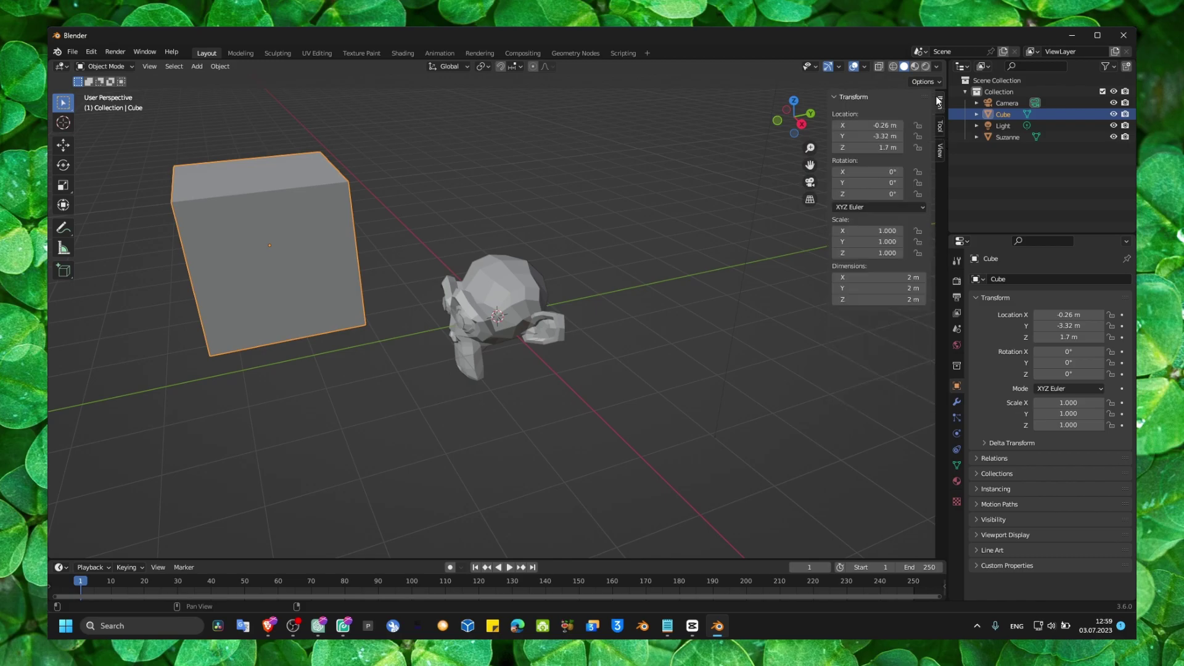
# Step: Drag the sidebar Location Y value to bring the cube to -2.94 m
pyautogui.press('n')
pyautogui.press('n')
pyautogui.press('n')
pyautogui.press('n')
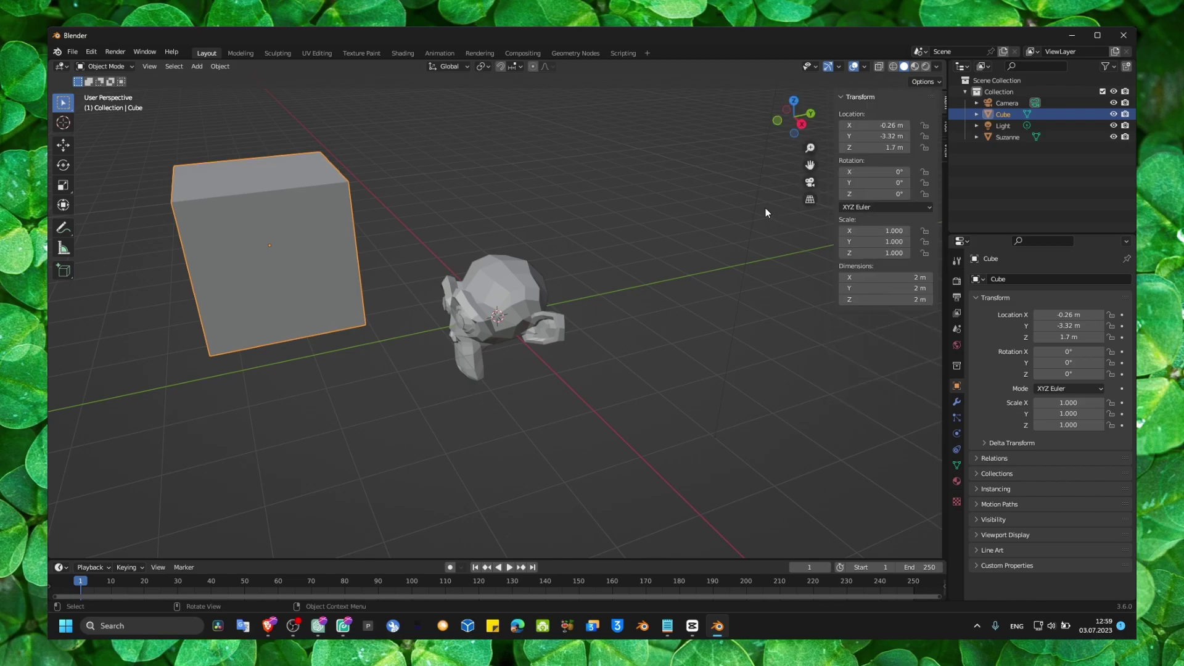
pyautogui.click(837, 100)
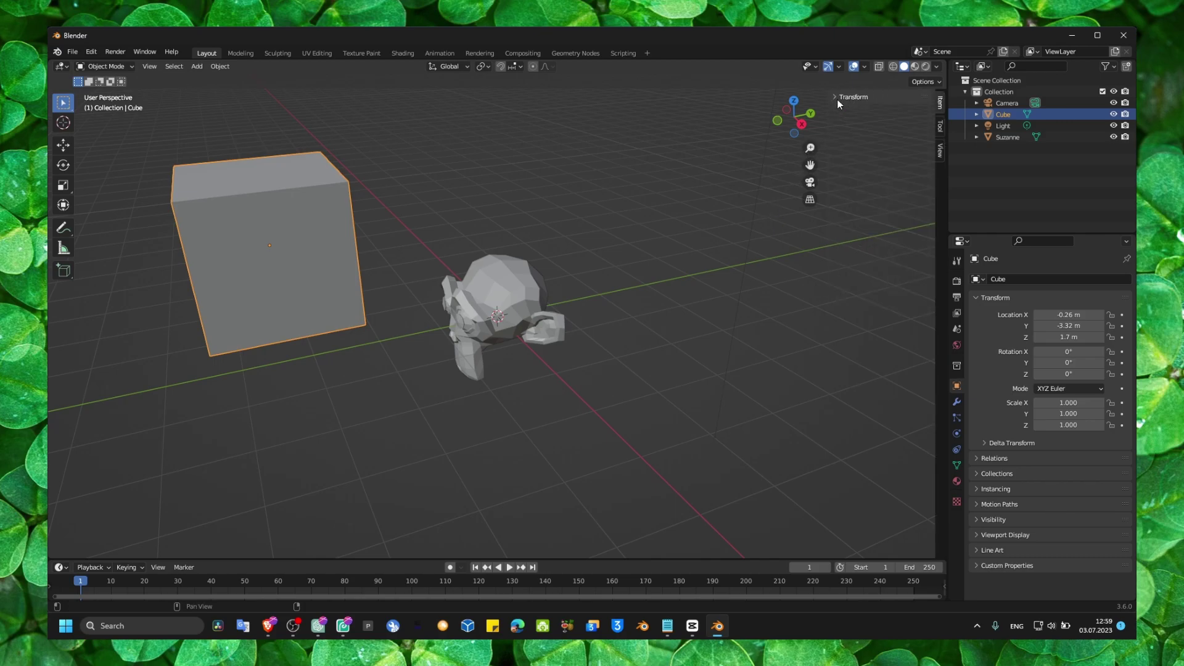
pyautogui.click(837, 99)
pyautogui.moveTo(870, 136)
pyautogui.mouseDown()
pyautogui.moveTo(913, 137)
pyautogui.moveTo(888, 136)
pyautogui.mouseUp()
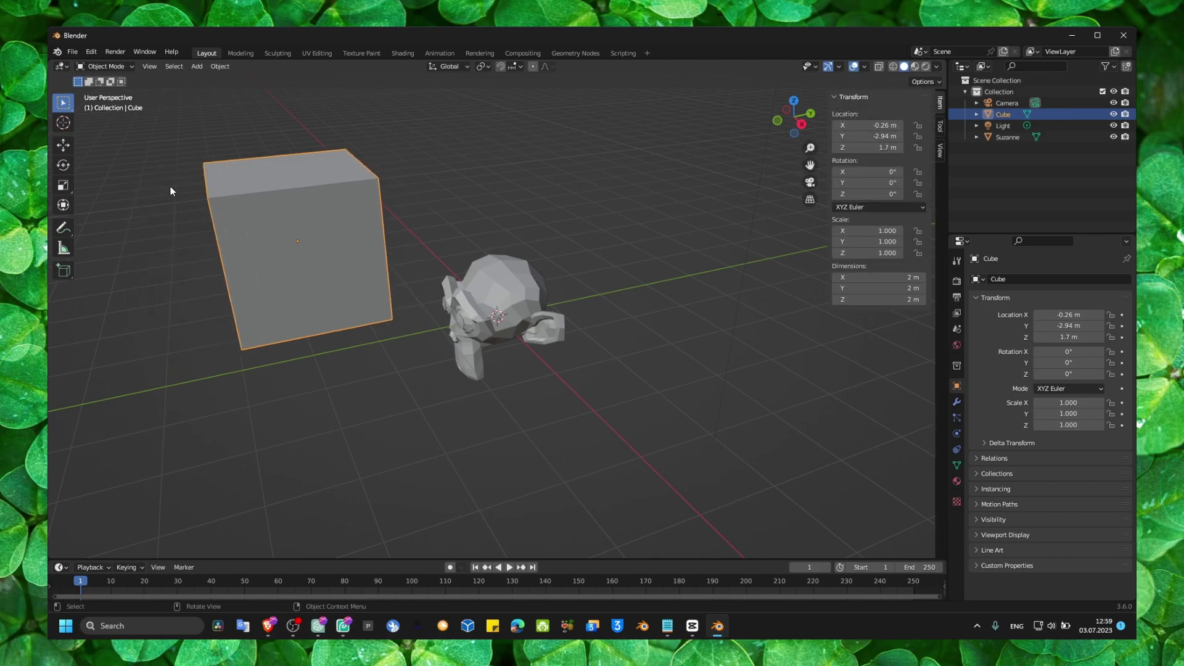
# Step: Widen the toolbar and drag the cube to X -1.9956, Y -3.5743, Z -0.99888 m
pyautogui.click(62, 146)
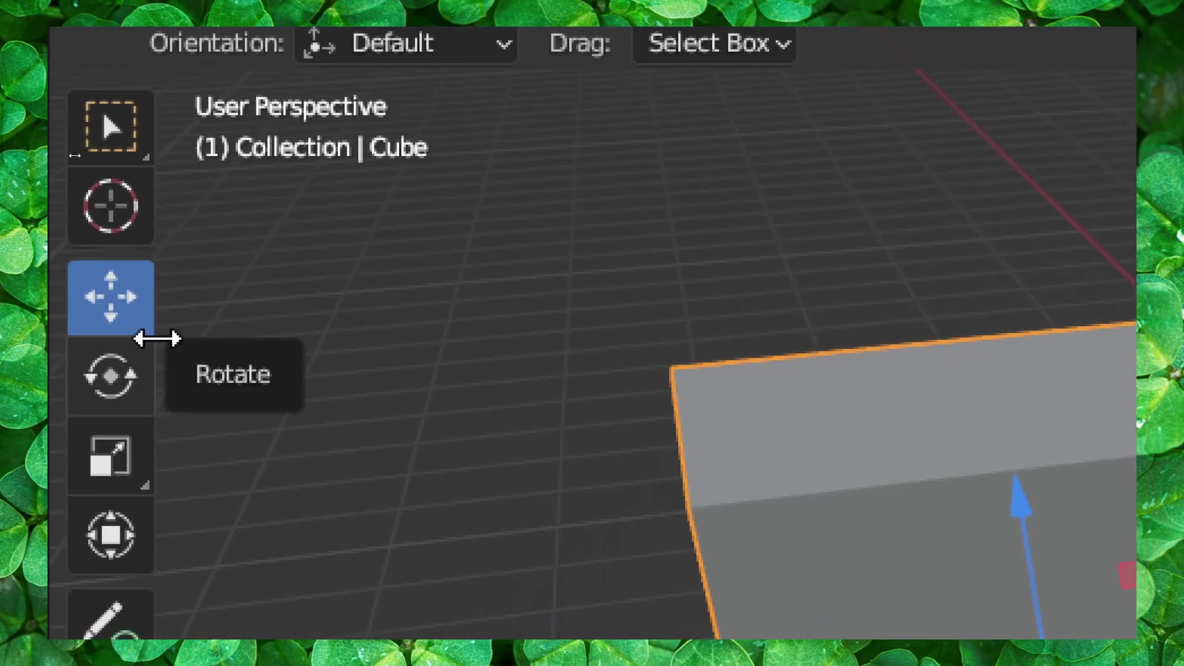
pyautogui.moveTo(157, 339); pyautogui.dragTo(312, 346)
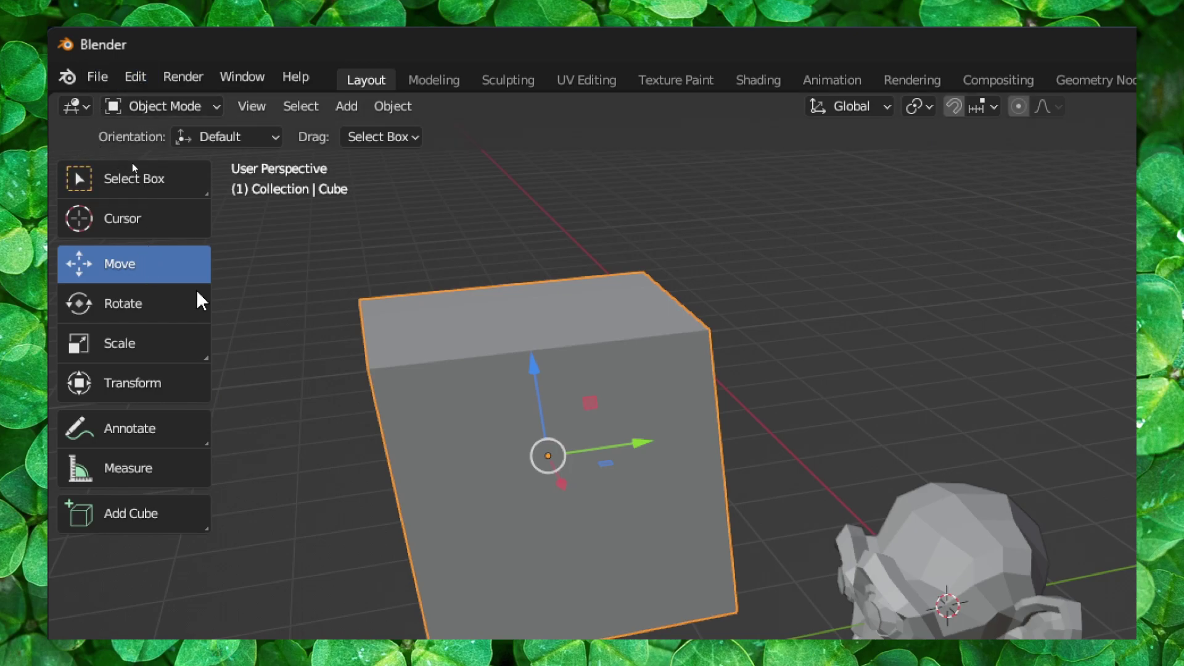
pyautogui.moveTo(642, 443); pyautogui.dragTo(1033, 429)
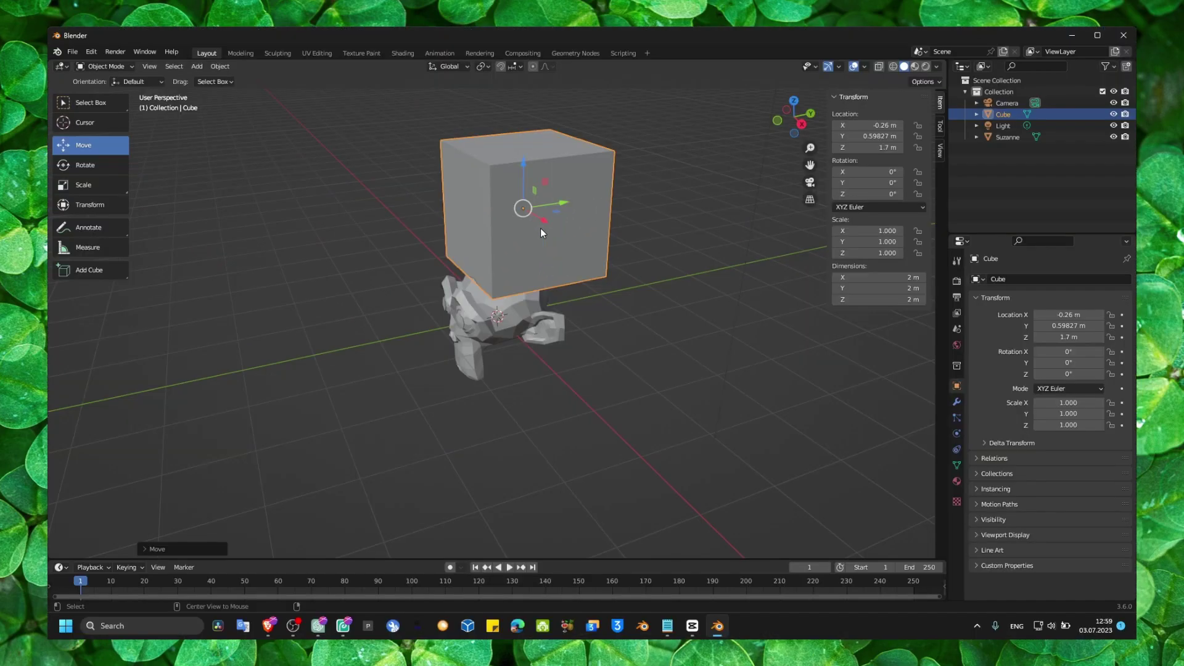
pyautogui.moveTo(523, 165); pyautogui.dragTo(302, 336)
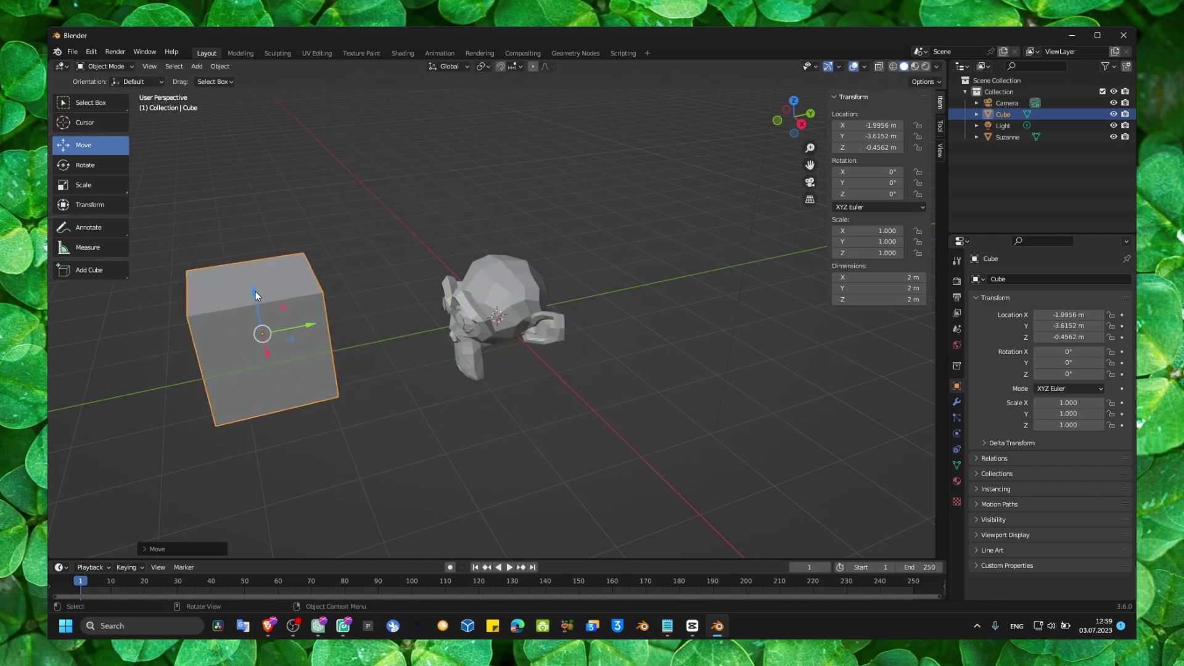
pyautogui.moveTo(255, 291); pyautogui.dragTo(663, 212)
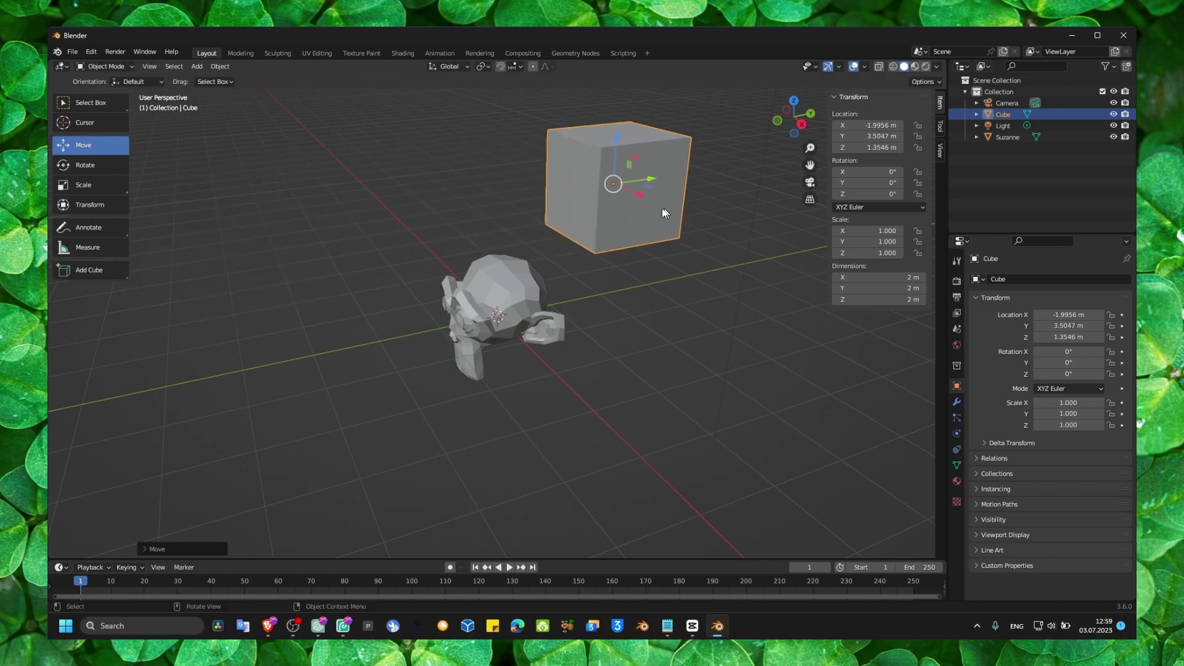
pyautogui.moveTo(607, 151); pyautogui.dragTo(597, 248)
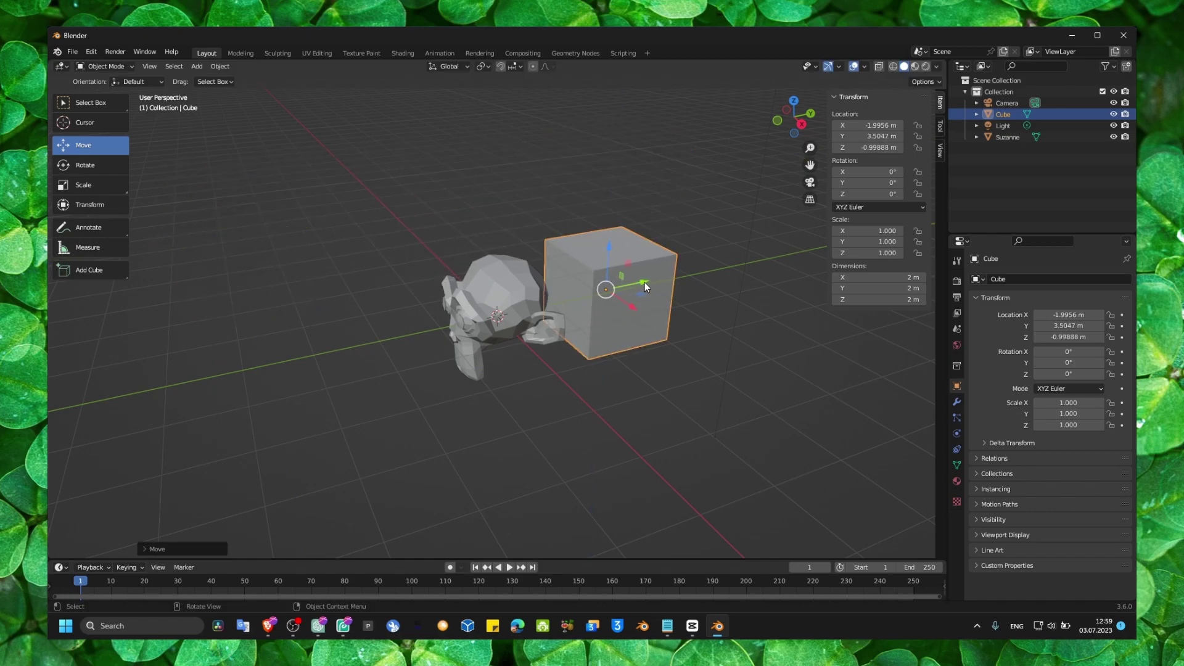
pyautogui.moveTo(645, 286); pyautogui.dragTo(302, 327)
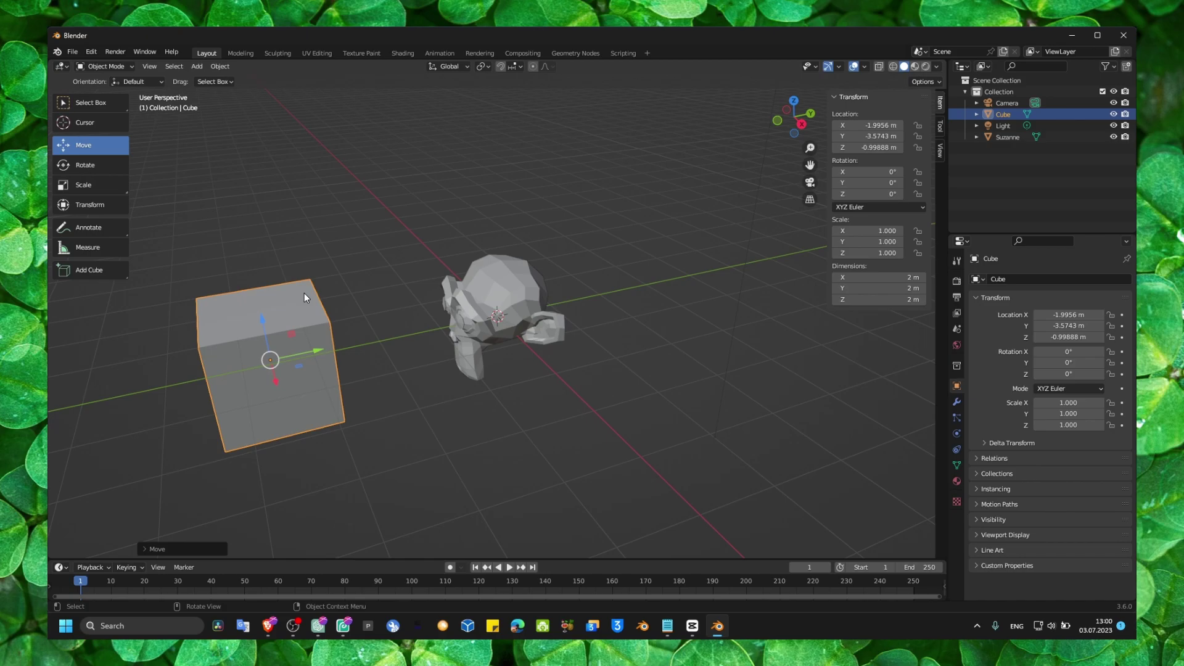
# Step: Grab the cube with G, lock it to Z, and raise it to 2.0813 m
pyautogui.press('g')
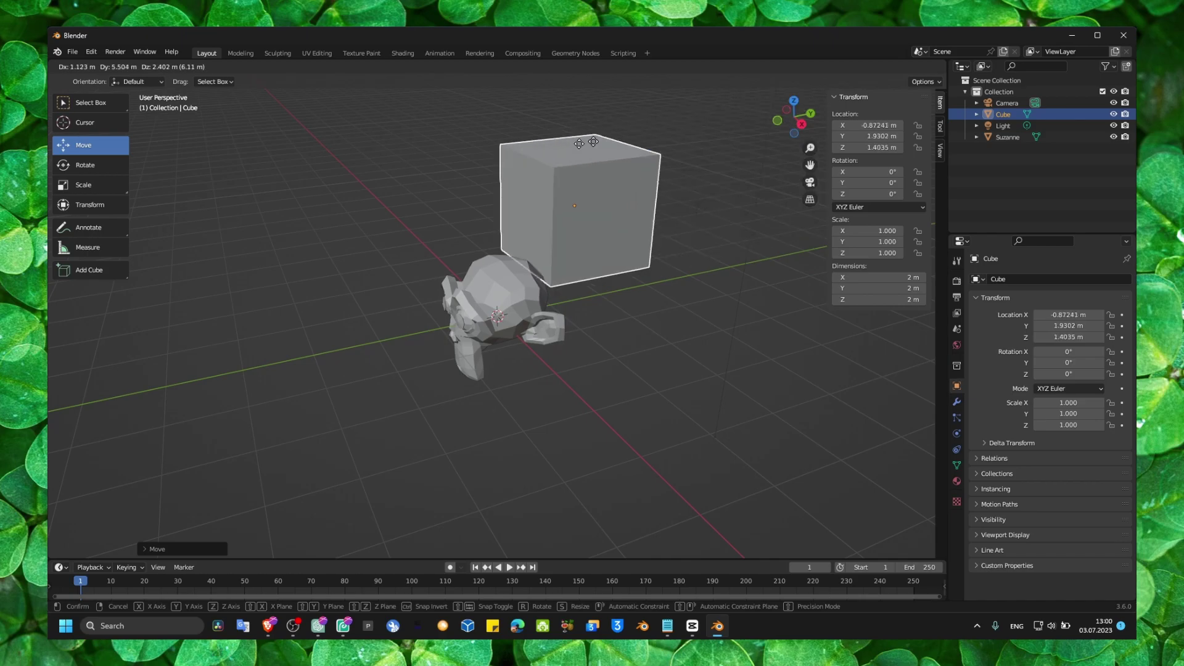
pyautogui.press('z')
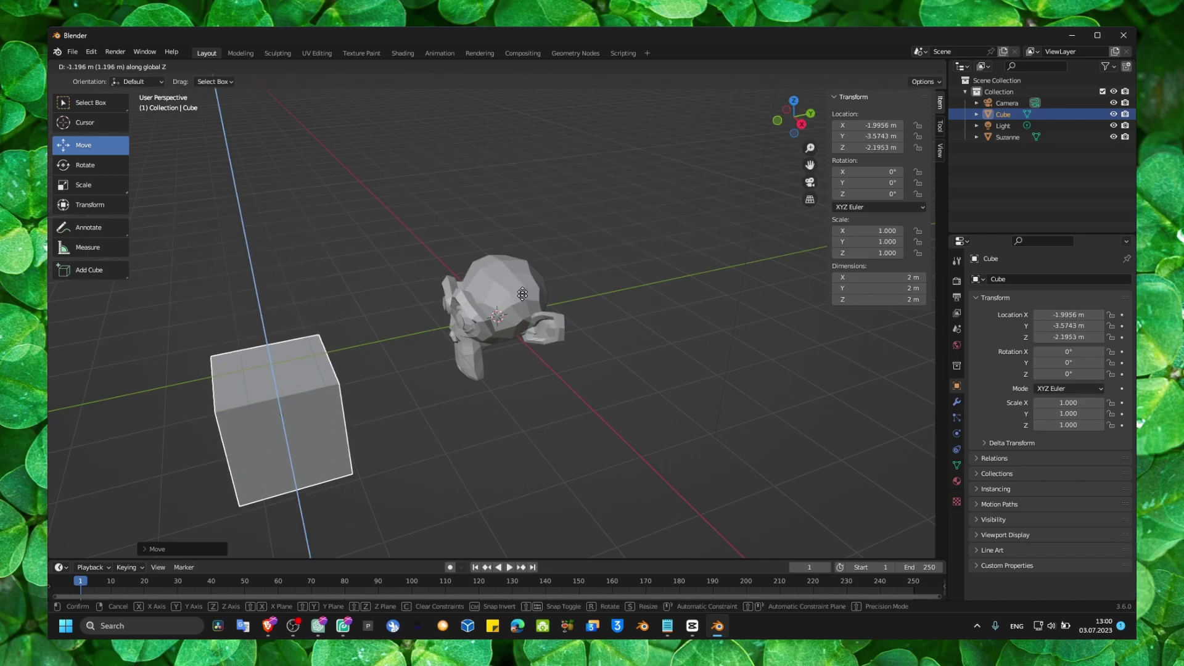
pyautogui.click(468, 101)
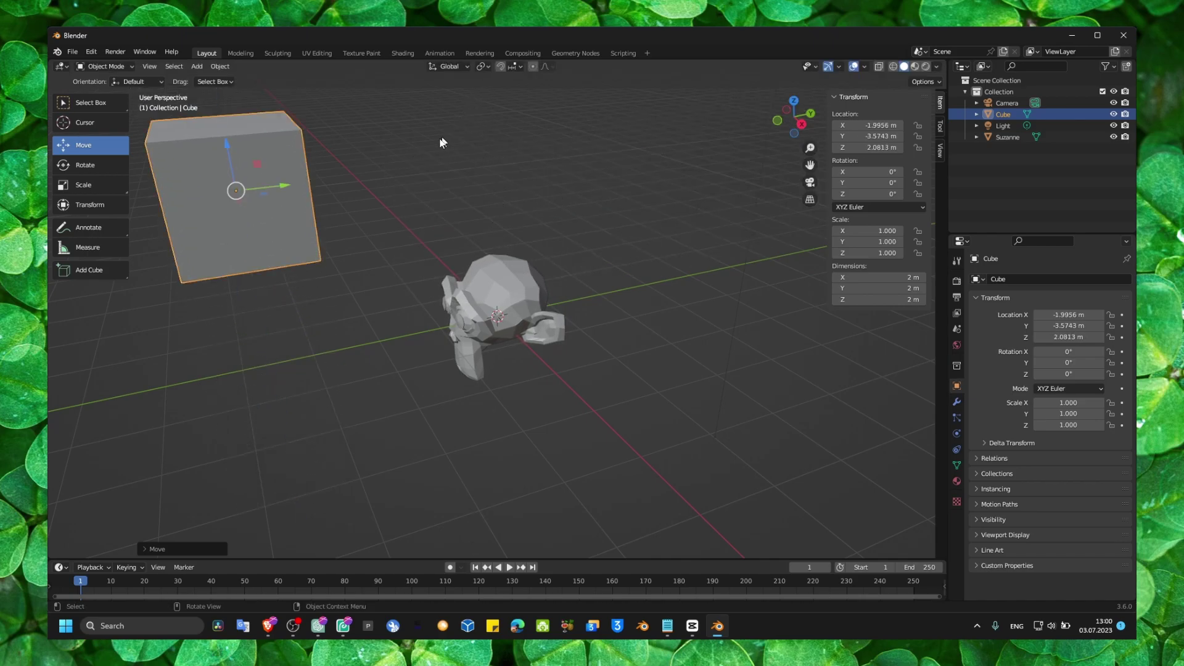
pyautogui.keyDown('shift'); pyautogui.moveTo(298, 186); pyautogui.dragTo(402, 286, button='middle'); pyautogui.keyUp('shift')
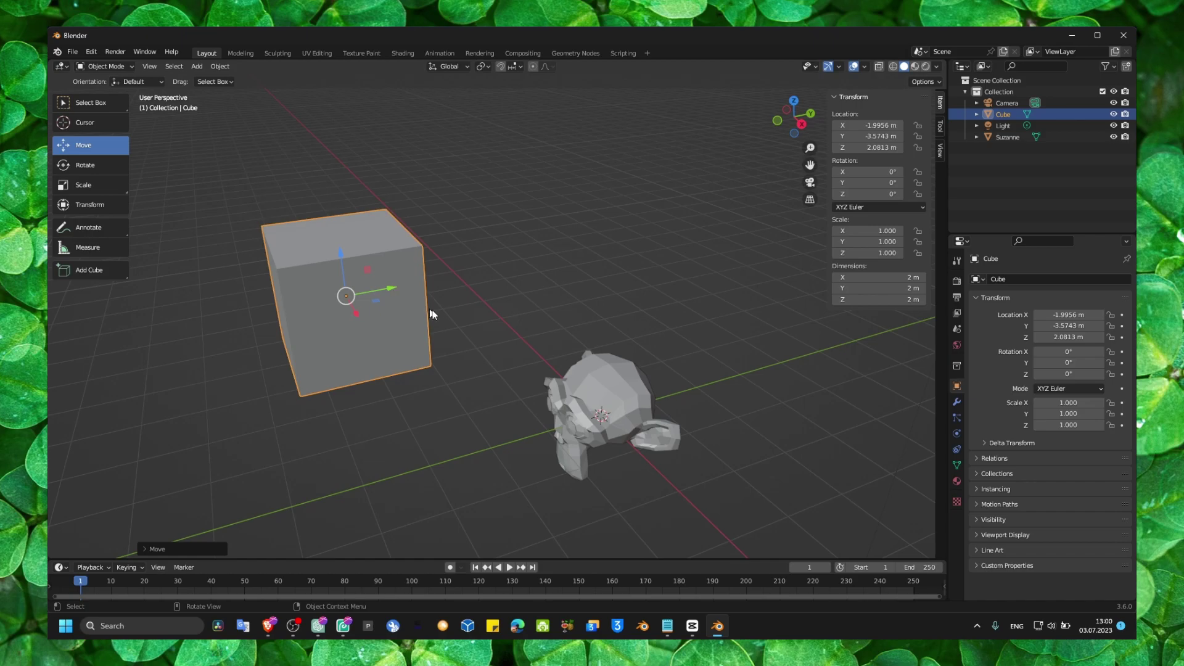
# Step: Drag the cube's gizmo arrows to Y -0.23911 m and Z 2.7291 m, above Suzanne
pyautogui.moveTo(385, 287); pyautogui.dragTo(484, 269)
pyautogui.click(799, 633)
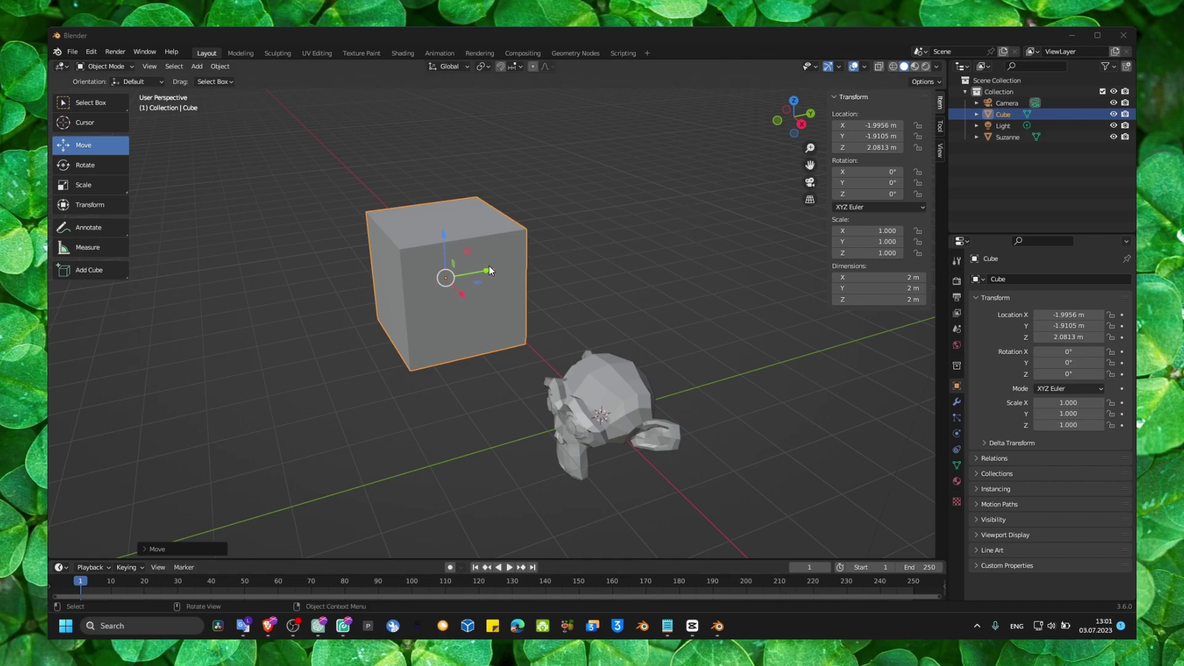
pyautogui.moveTo(490, 270); pyautogui.dragTo(578, 258)
pyautogui.moveTo(539, 220); pyautogui.dragTo(541, 180)
# Step: Enable the Move object gizmo in Viewport Gizmos and deselect the cube
pyautogui.click(837, 67)
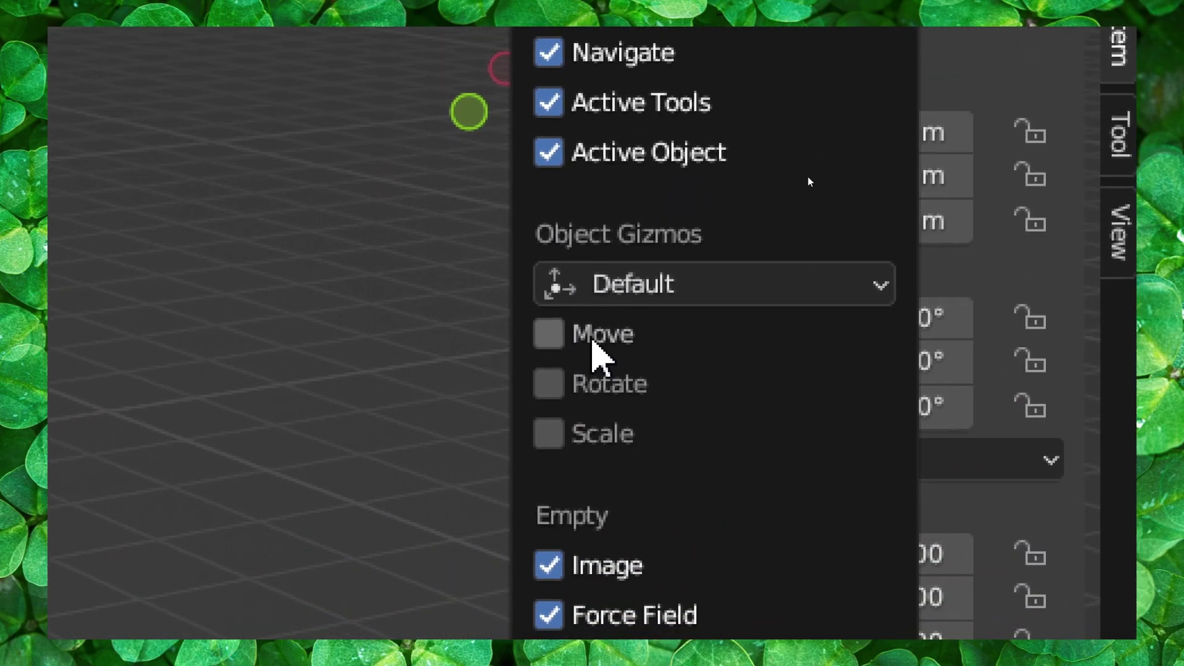
pyautogui.click(593, 343)
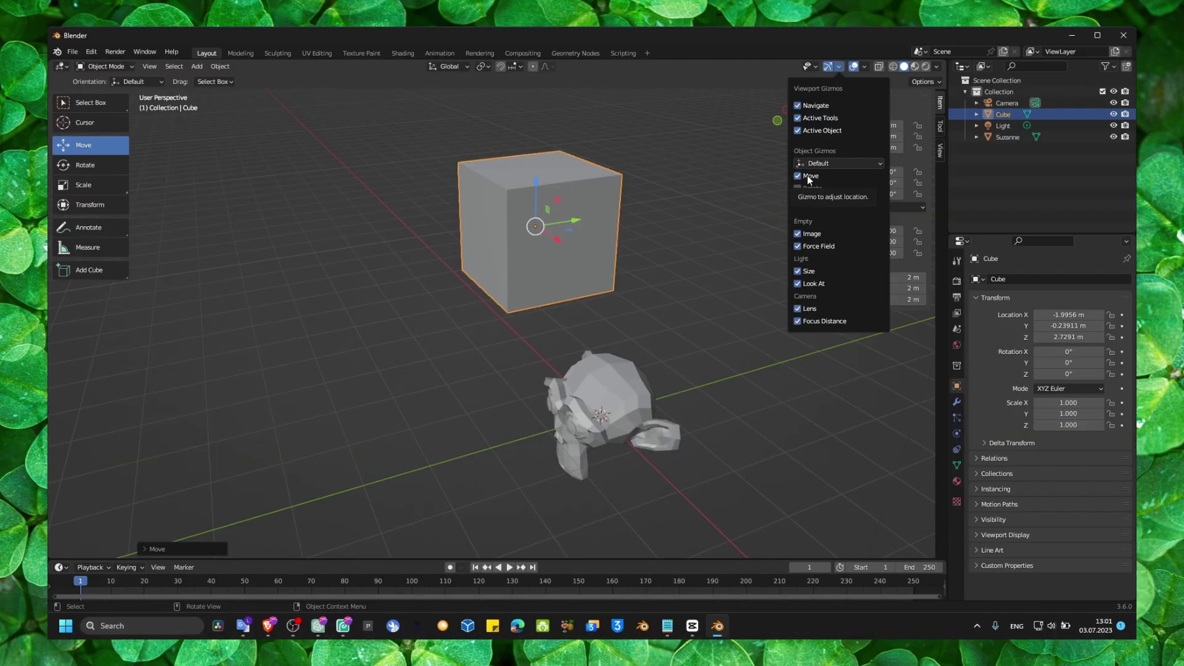
pyautogui.click(381, 212)
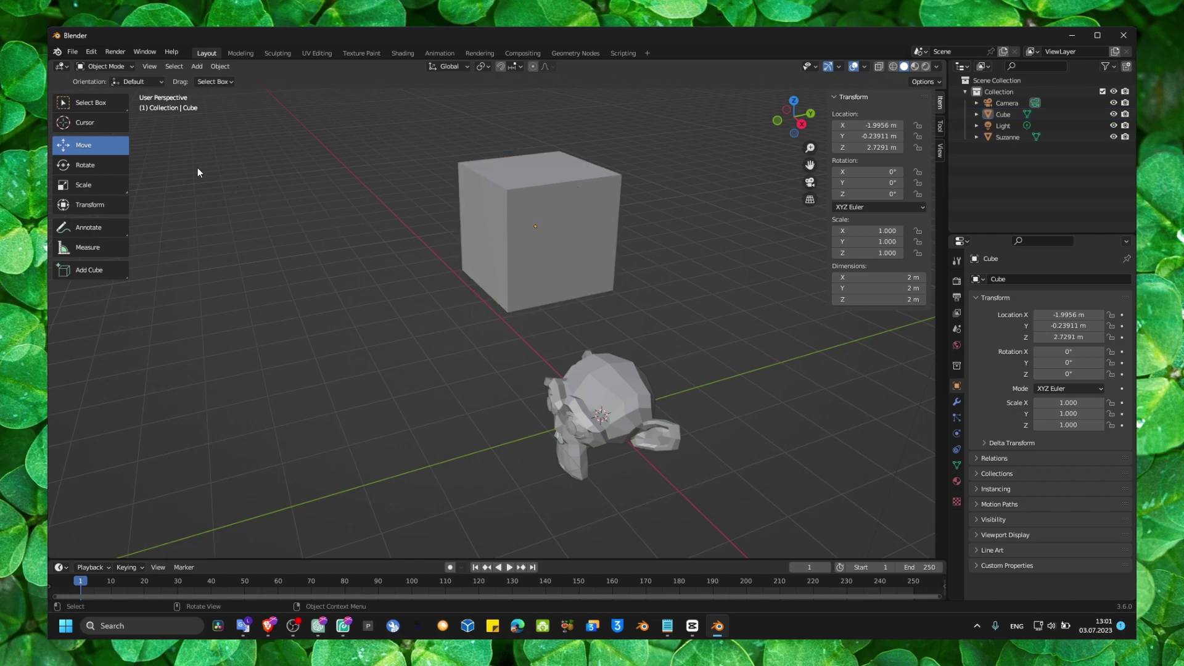
# Step: Switch to Edit Mode and lift the cube's mesh slightly along Z
pyautogui.click(104, 66)
pyautogui.click(99, 88)
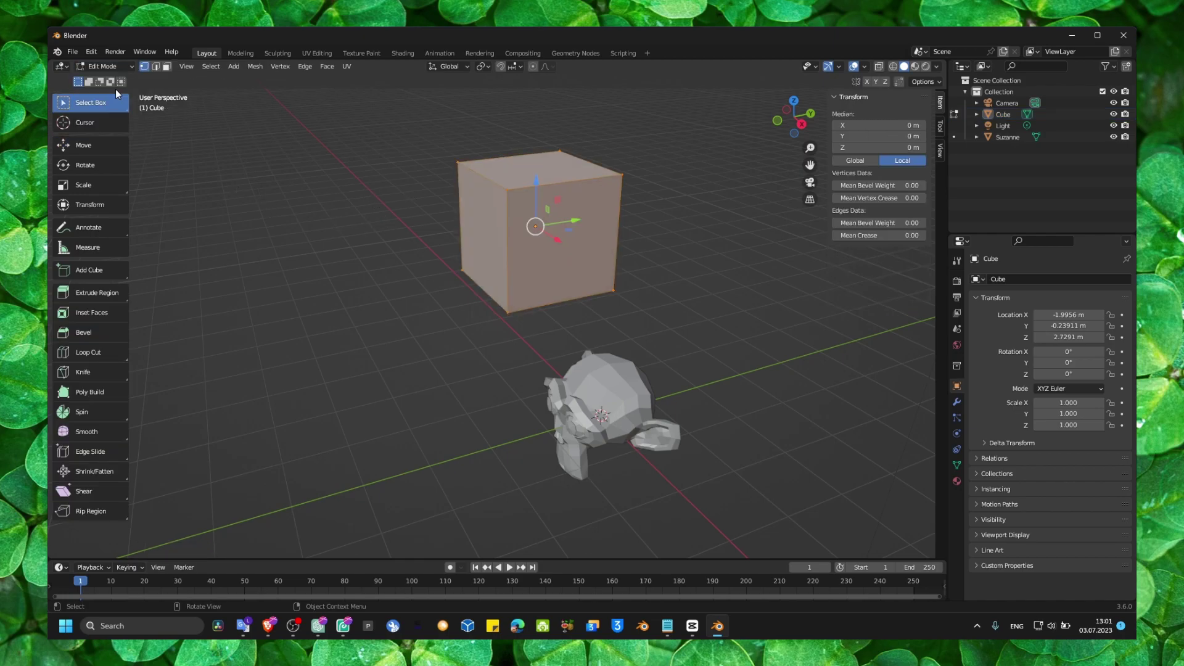
pyautogui.moveTo(536, 179)
pyautogui.mouseDown()
pyautogui.moveTo(537, 147)
pyautogui.moveTo(537, 171)
pyautogui.mouseUp()
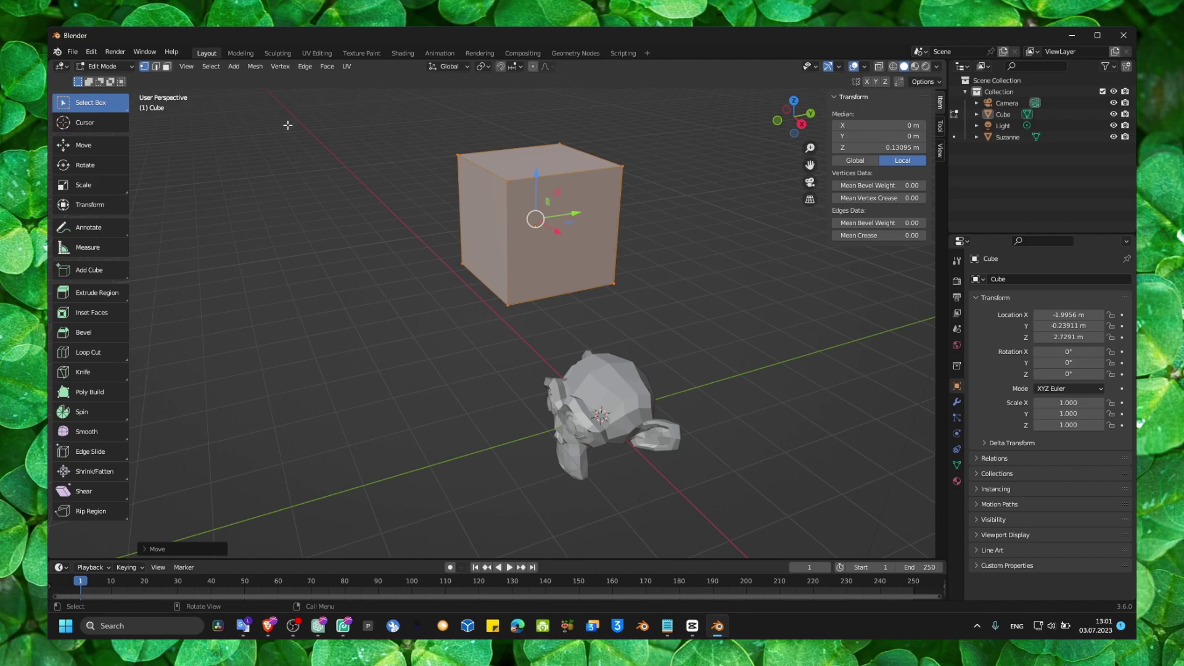
# Step: Back in Object Mode, slide the cube along X to -2.8294 m
pyautogui.click(110, 66)
pyautogui.click(114, 65)
pyautogui.click(109, 79)
pyautogui.click(524, 215)
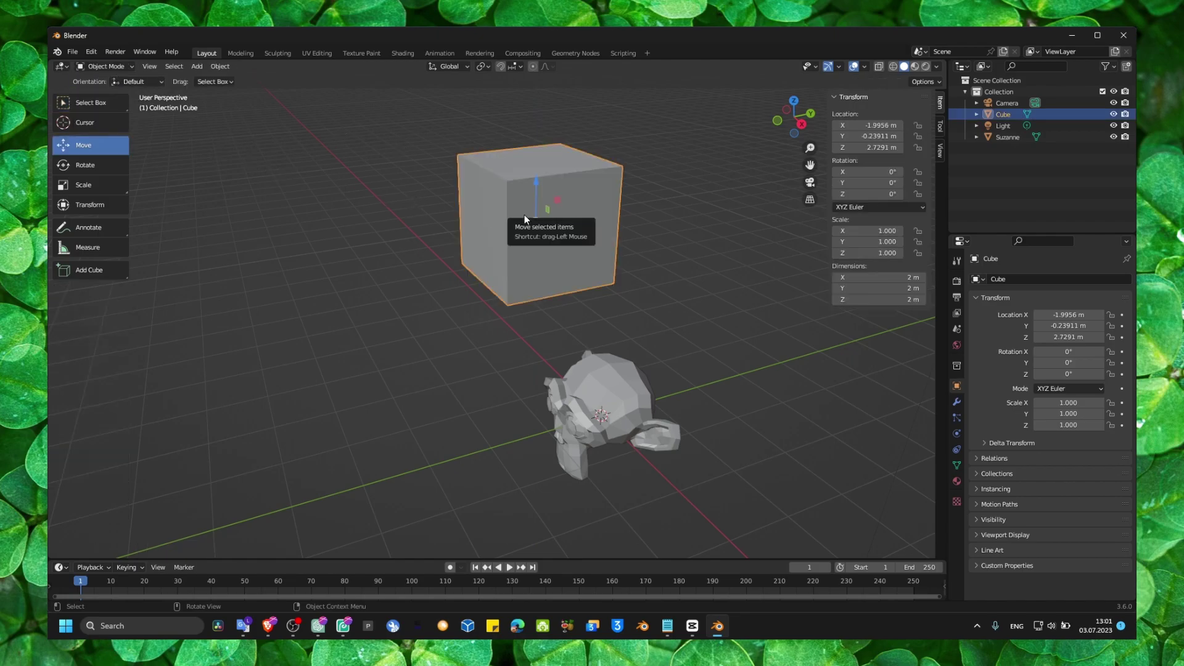
pyautogui.moveTo(524, 214); pyautogui.dragTo(464, 273)
pyautogui.press('x')
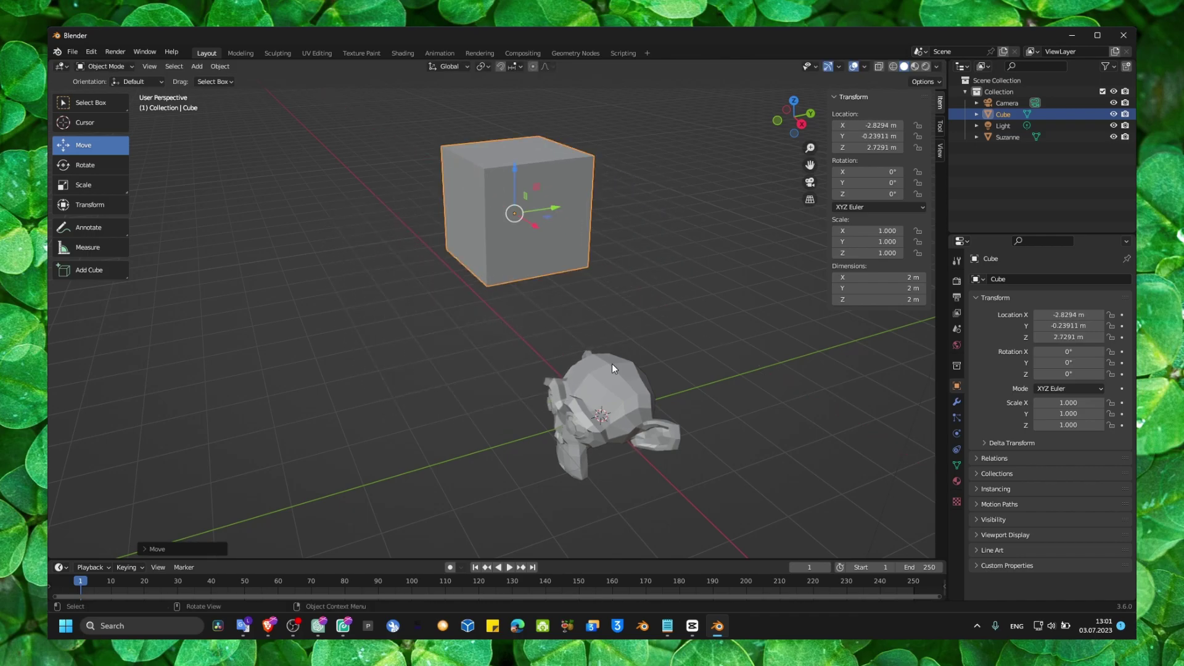
# Step: Bring the 'how to move objects in blender 3.6' notes to the front
pyautogui.click(668, 625)
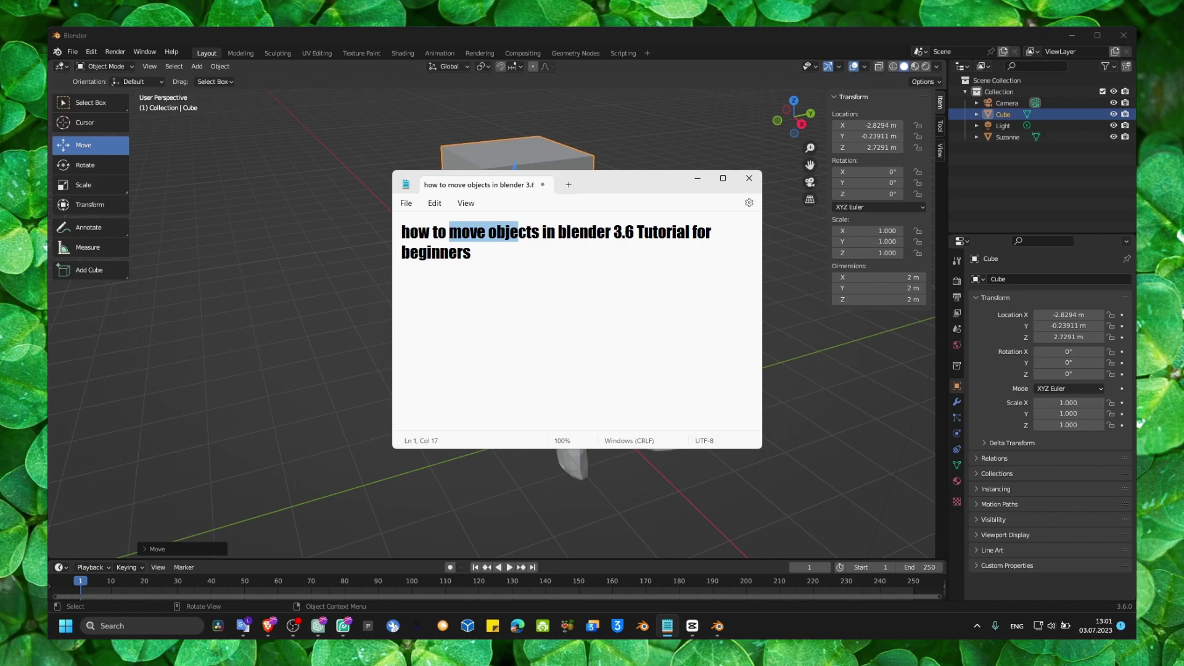
pyautogui.press('alt')
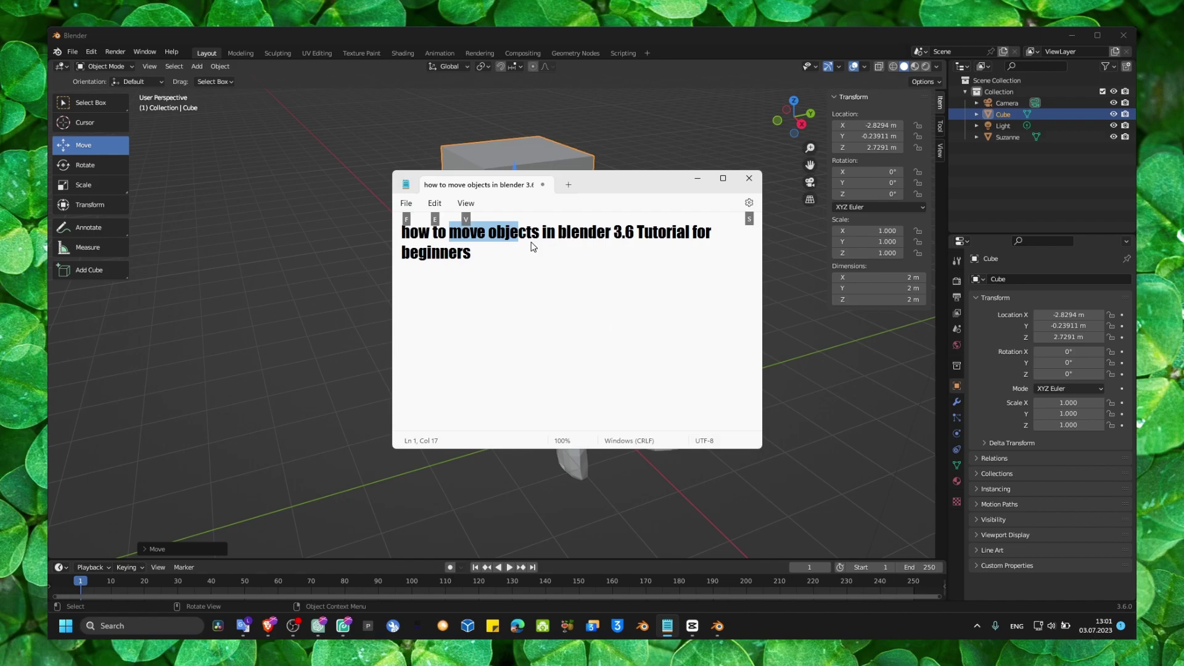